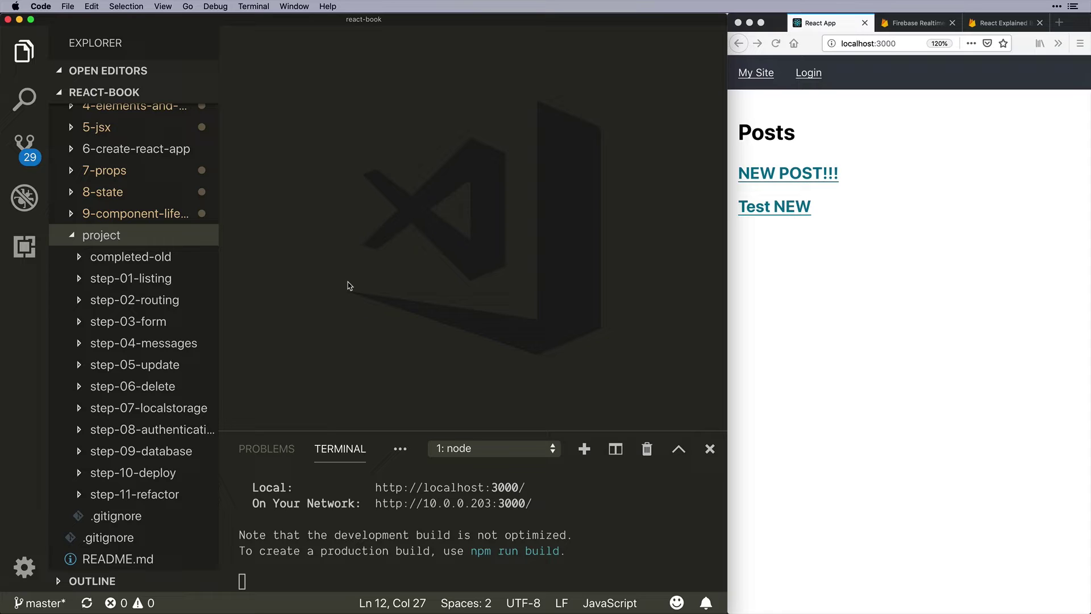
View the NEW POST!!! and Test NEW posts, then log in with the prefilled details.
click(821, 267)
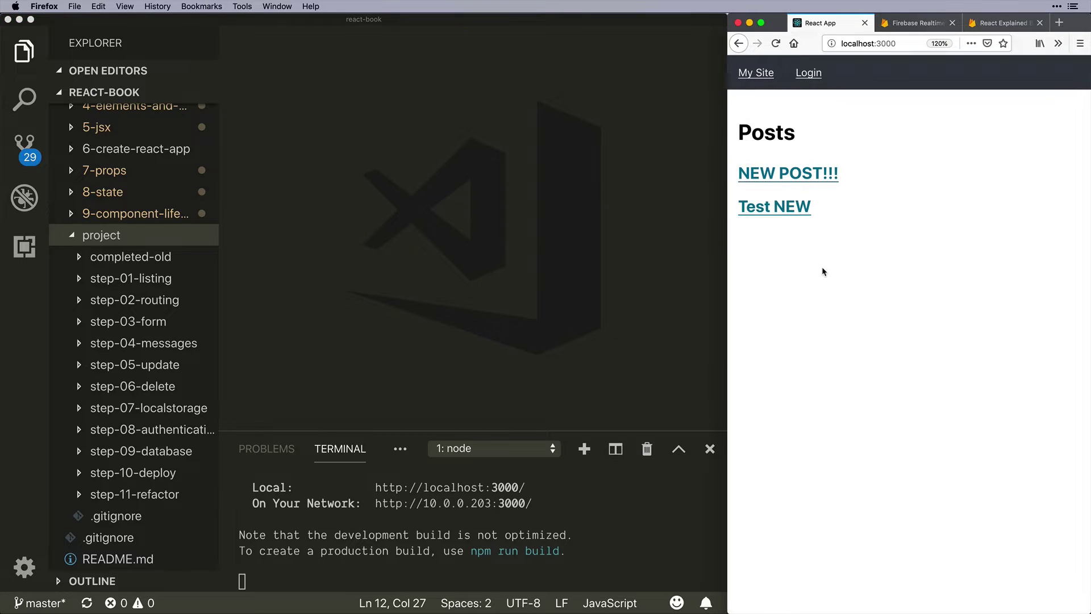
click(783, 174)
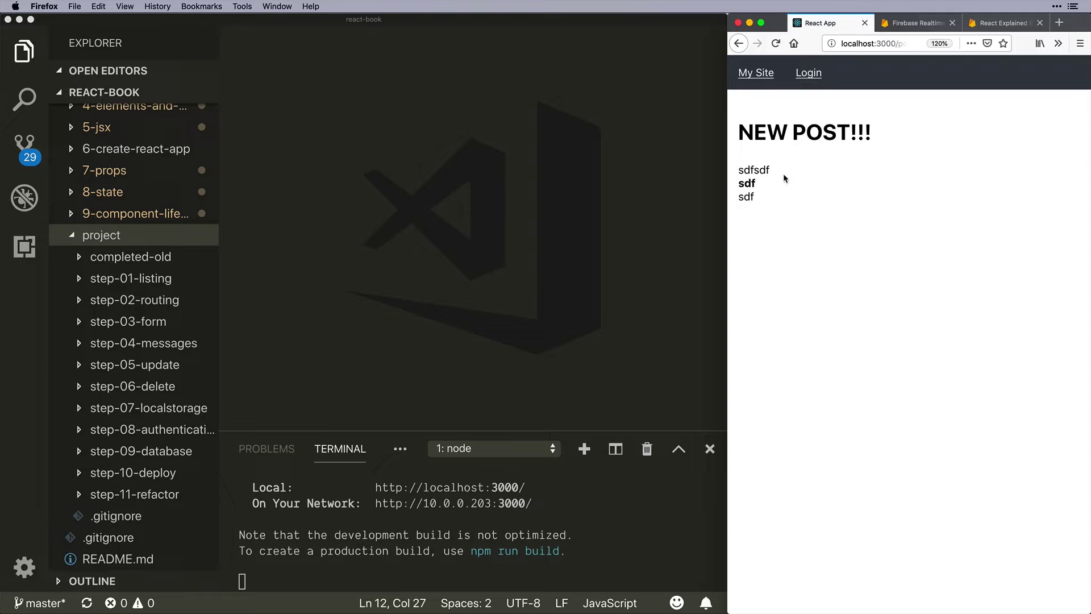
click(756, 73)
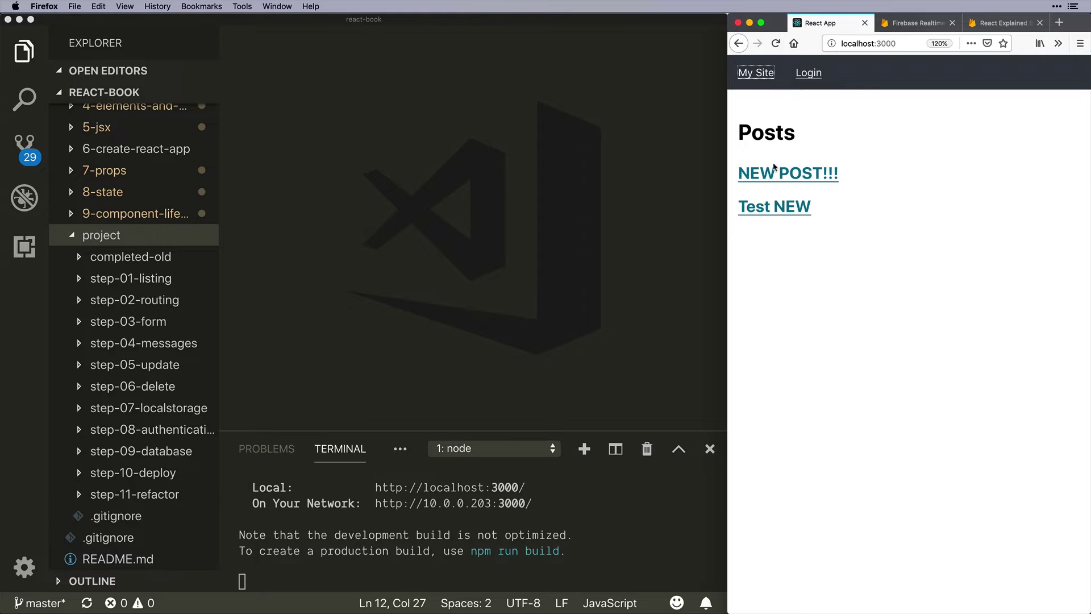
click(777, 208)
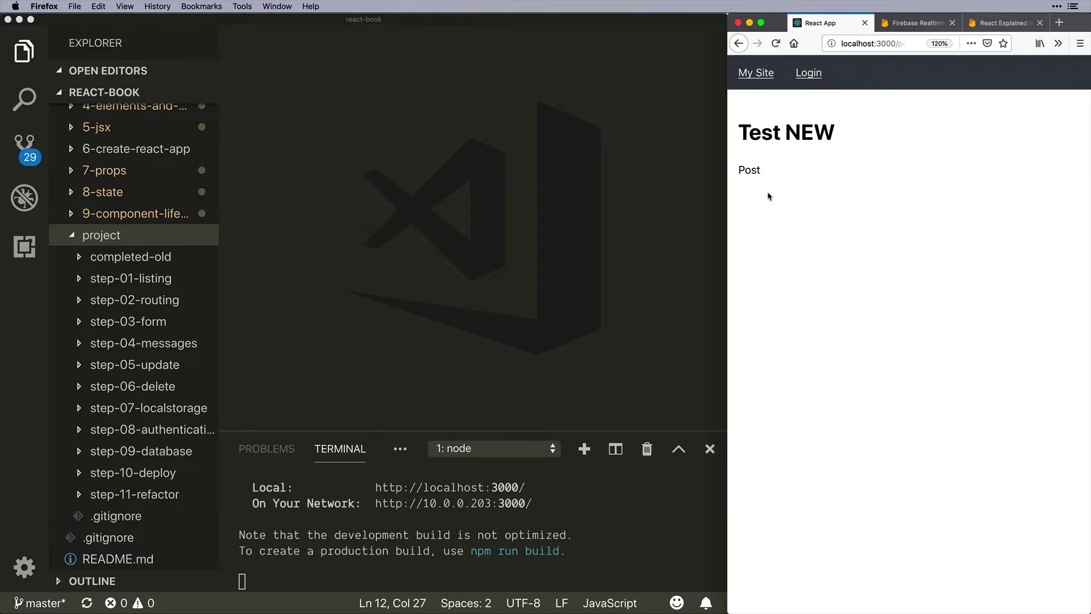
click(808, 77)
click(762, 228)
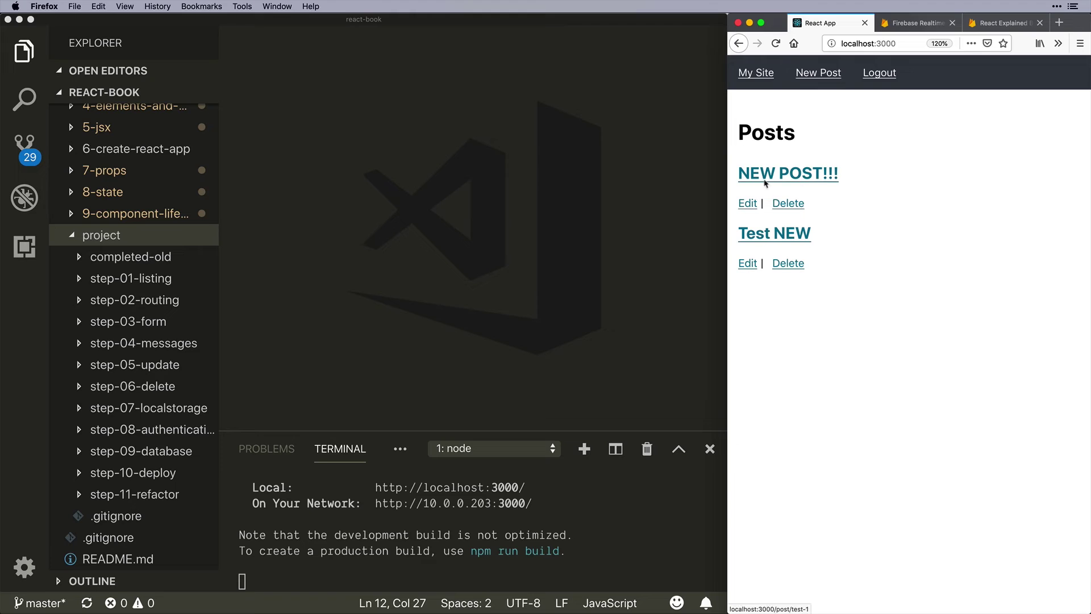
Try editing NEW POST!!!, cancel deleting Test NEW, open New Post, then return to My Site.
click(744, 201)
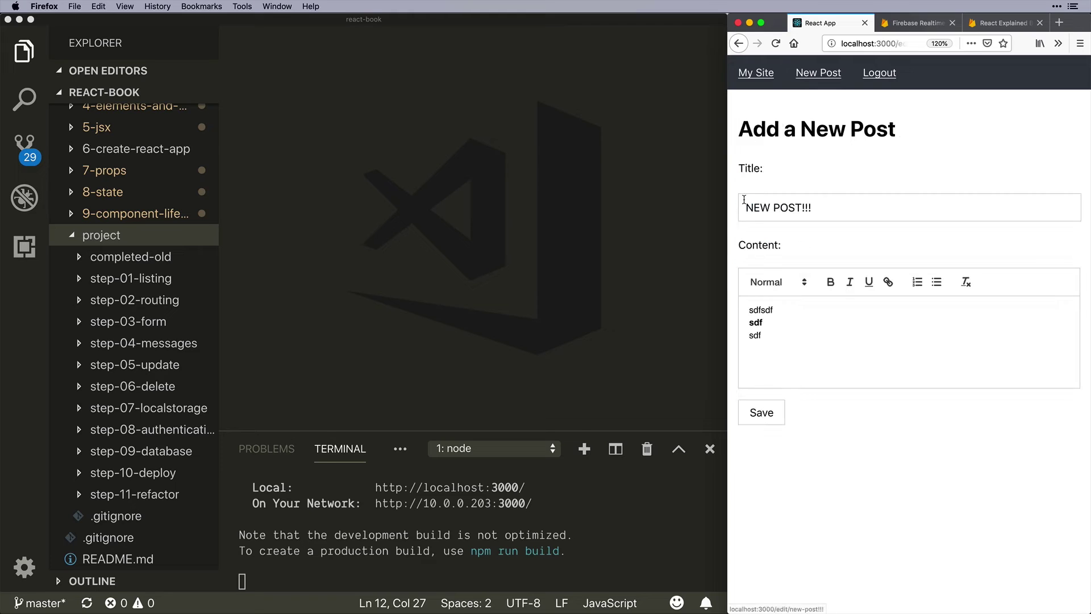
click(757, 75)
click(793, 263)
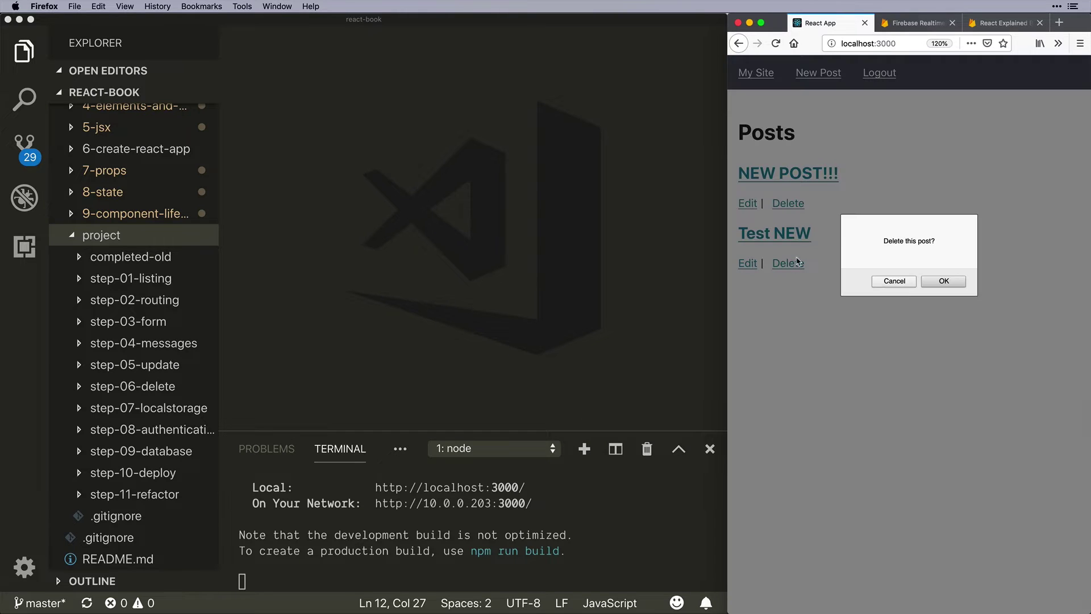
click(902, 282)
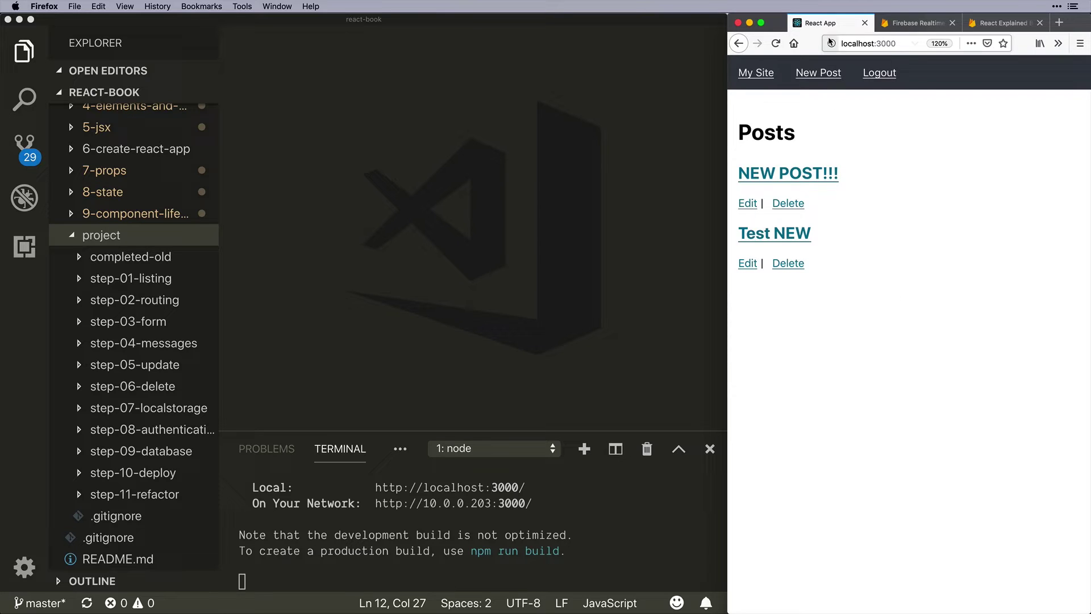
click(827, 73)
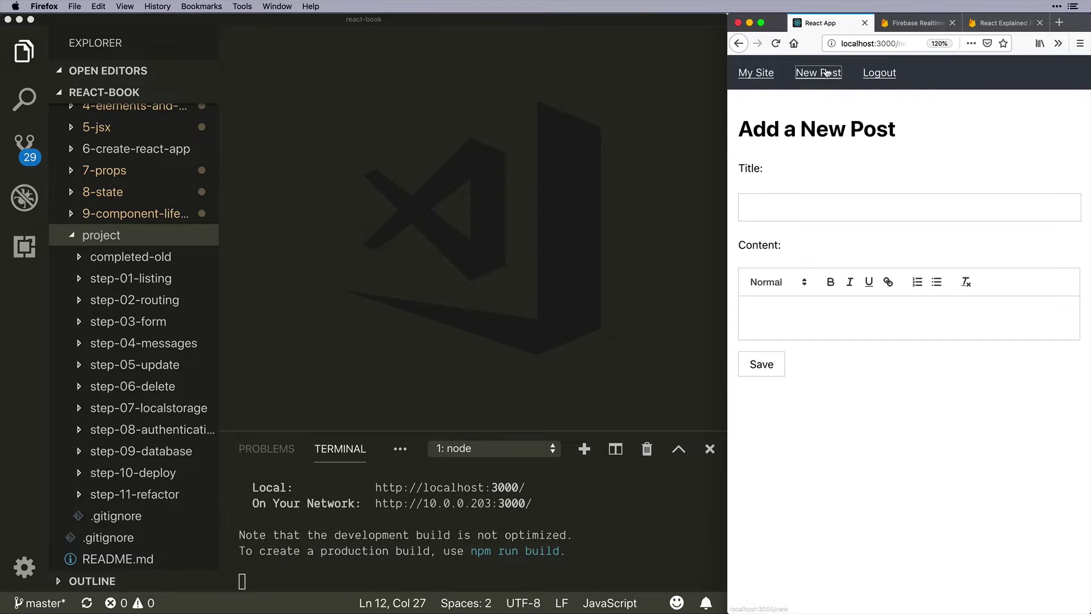
click(770, 77)
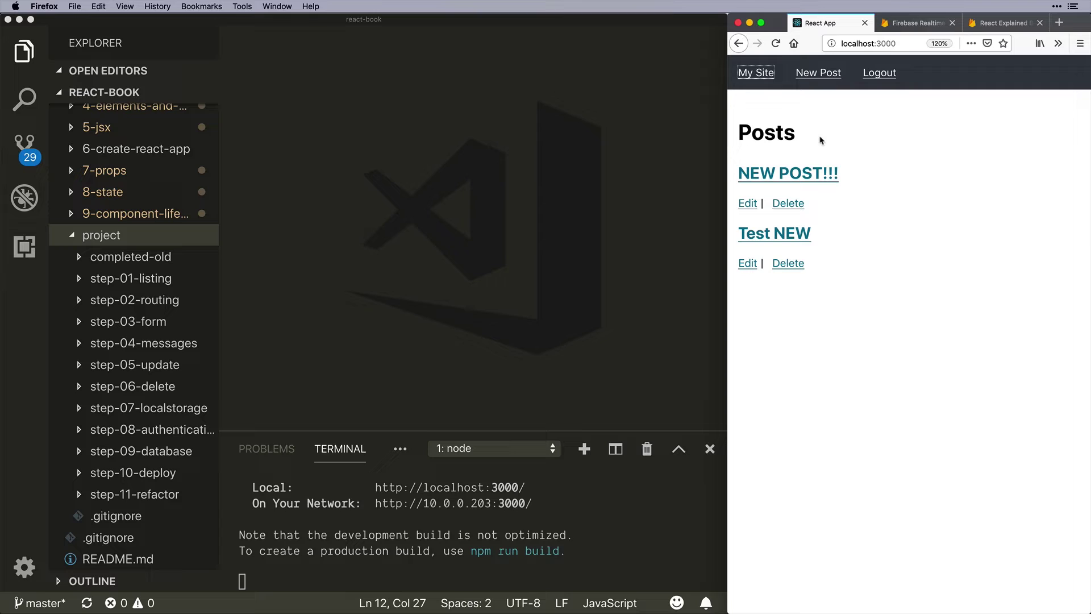
Show localhost:3000's Local Storage in the DevTools Storage inspector, then go to the Firebase tab.
key(super+alt+k)
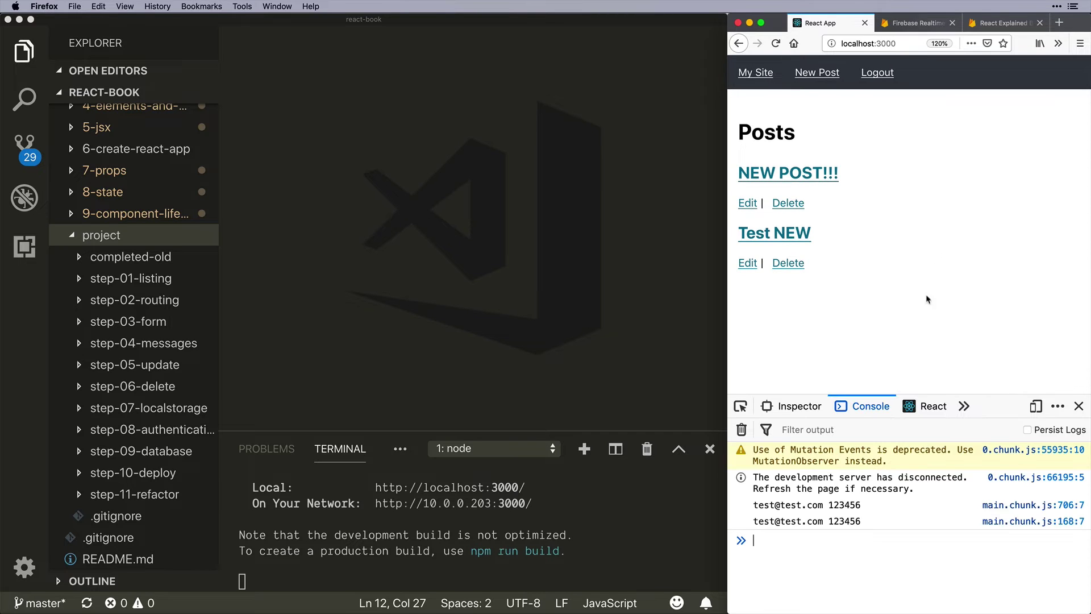
click(962, 407)
click(921, 534)
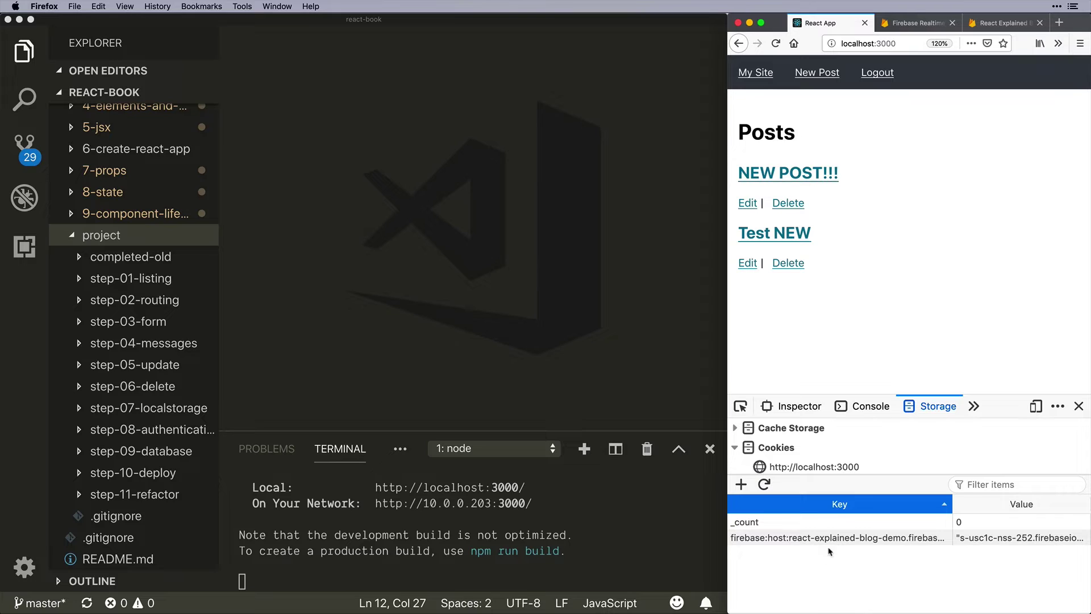
drag(899, 473, 898, 551)
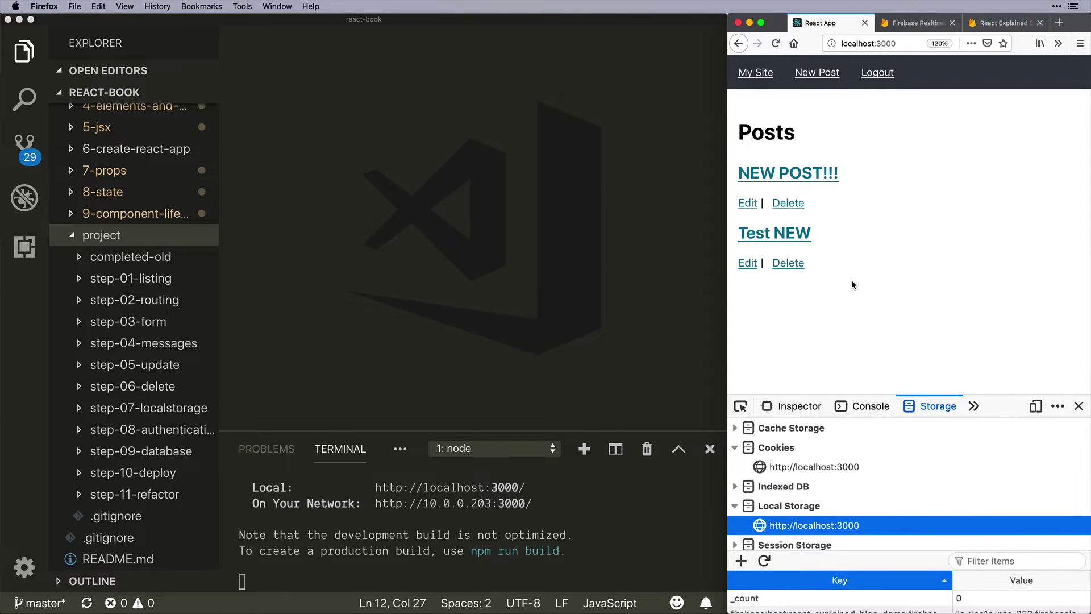
click(920, 23)
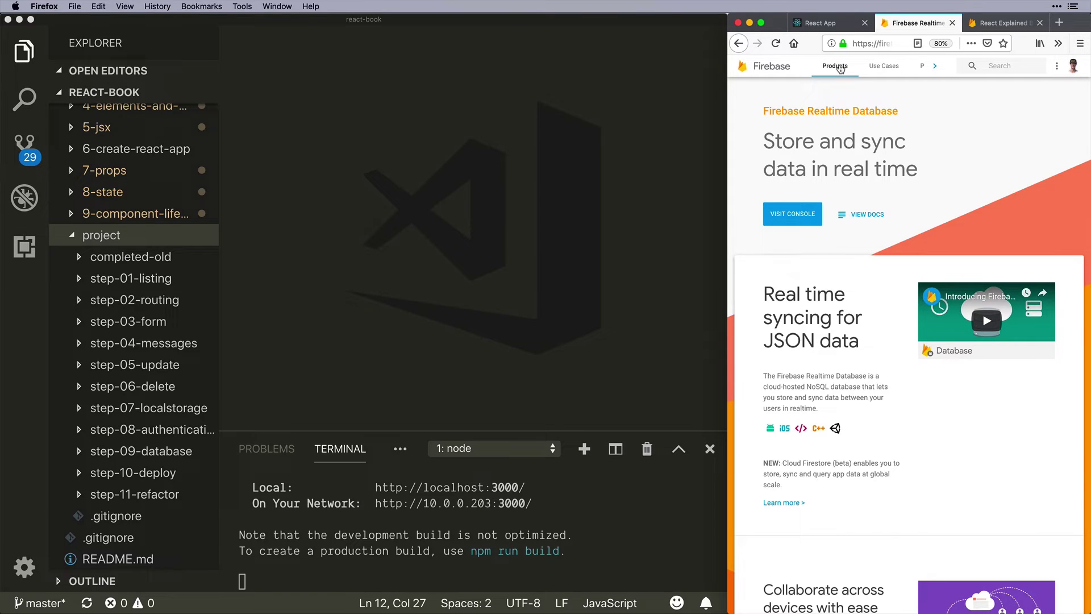
Browse Firebase Products and the Cloud Firestore page, go back, then return to React App.
click(835, 66)
scroll(829, 304, down, 4)
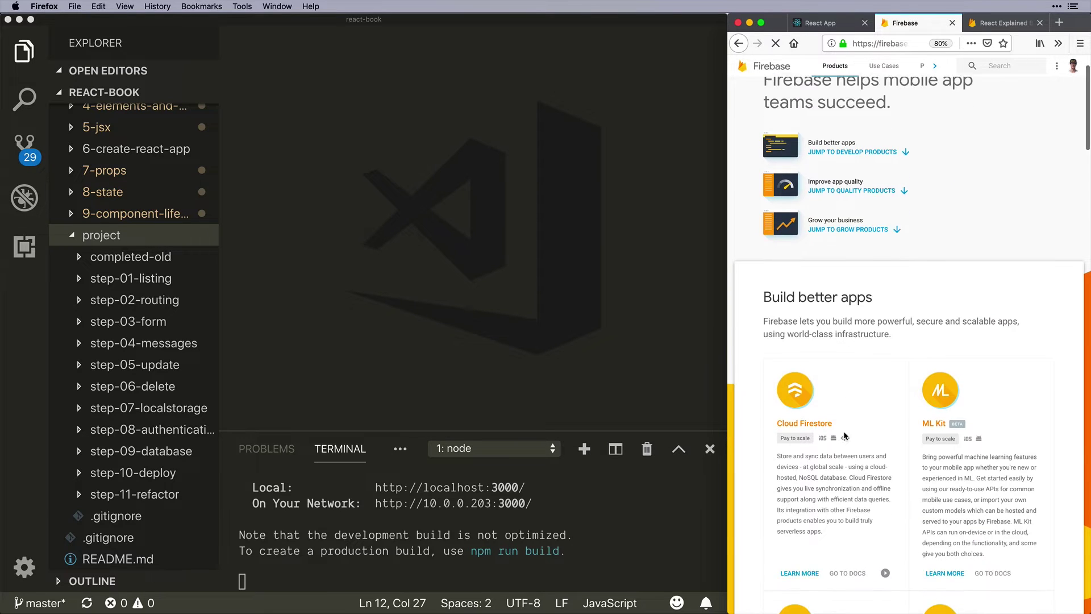
click(820, 345)
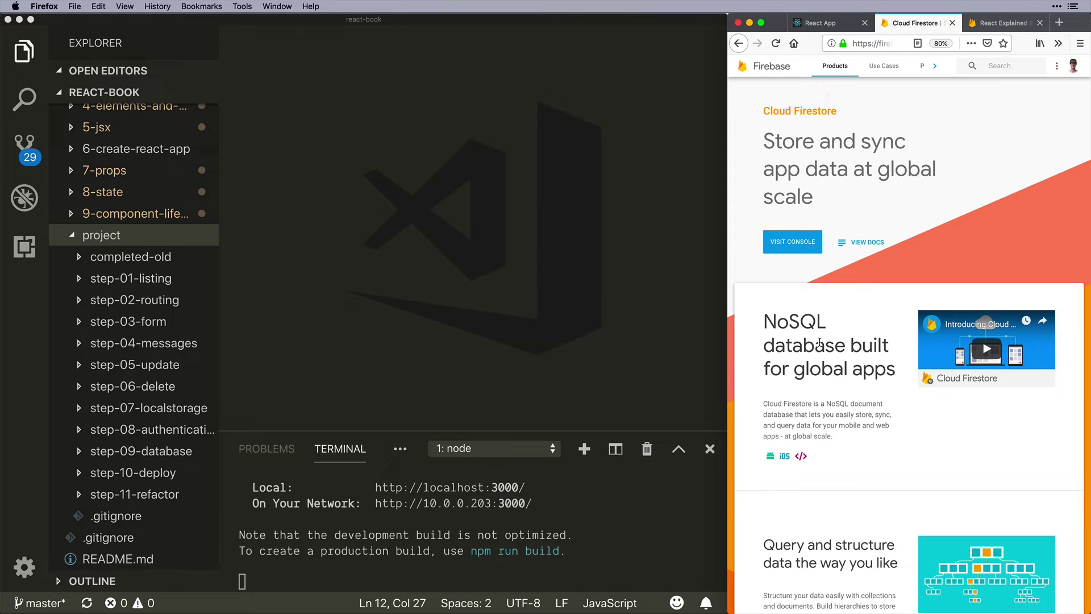
click(742, 48)
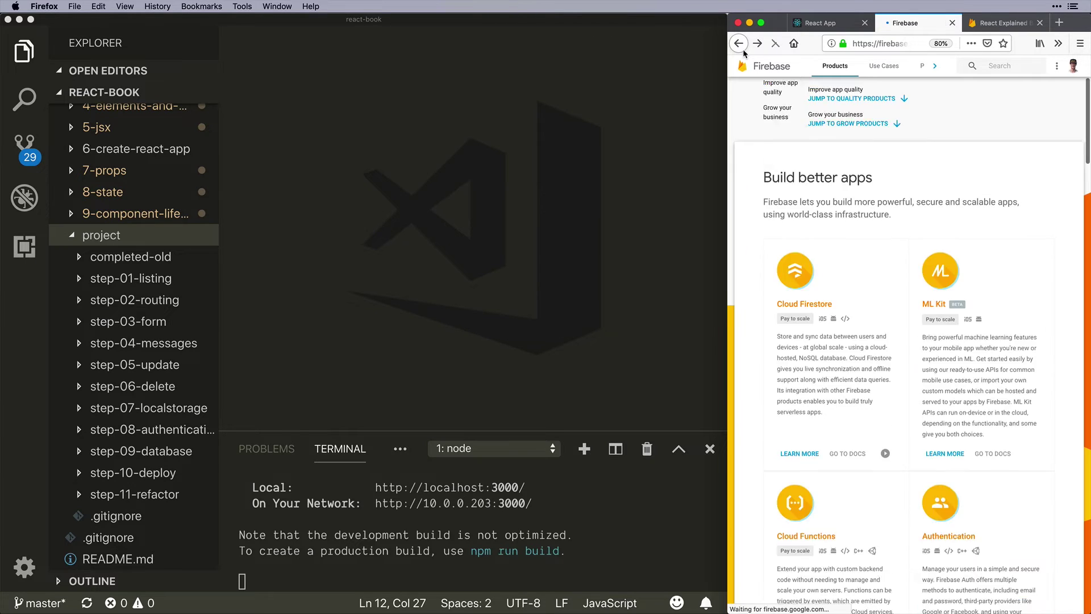
click(833, 25)
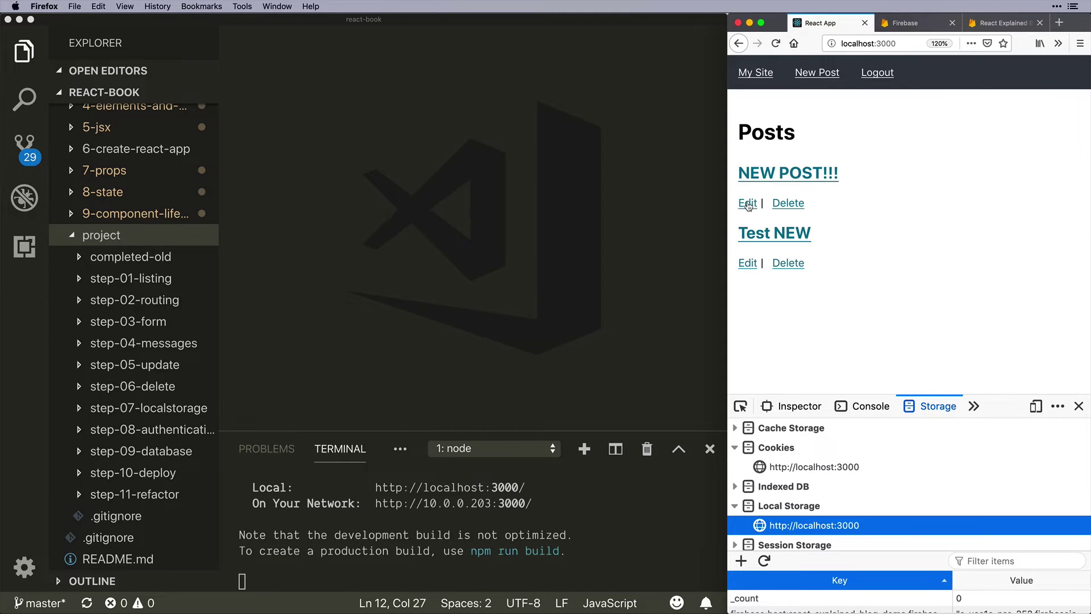
Open the NEW POST!!! editor, glance at the Firebase console, and return to the posts list.
click(747, 204)
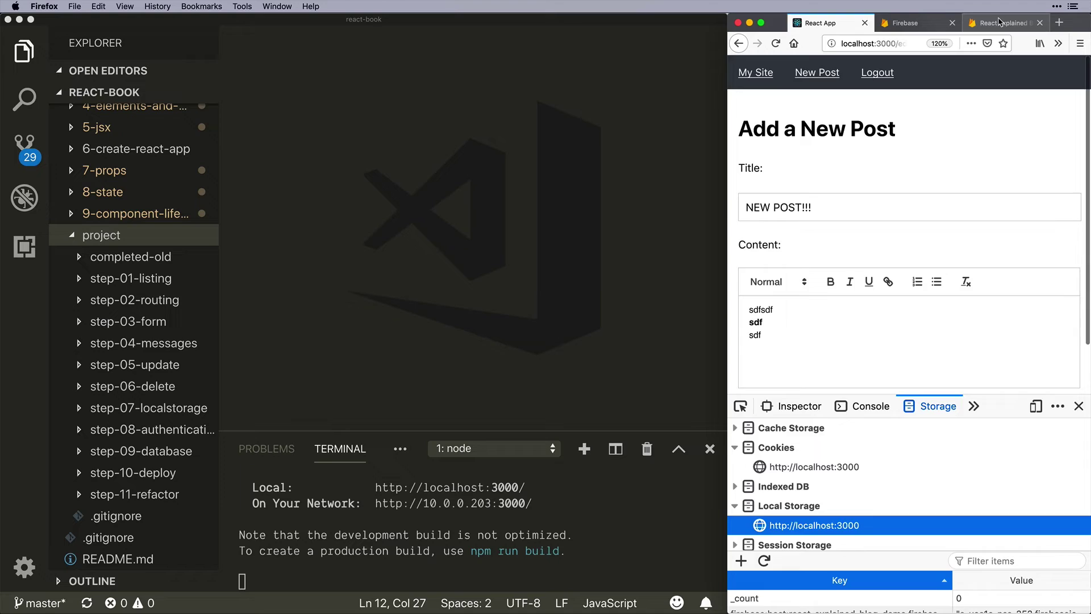
click(1000, 22)
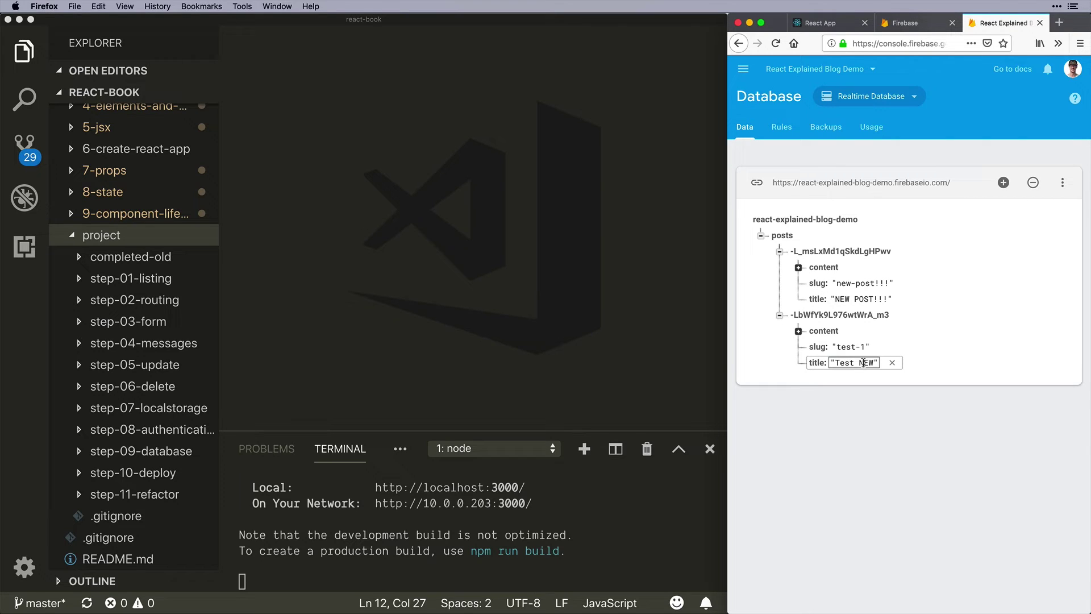
click(827, 23)
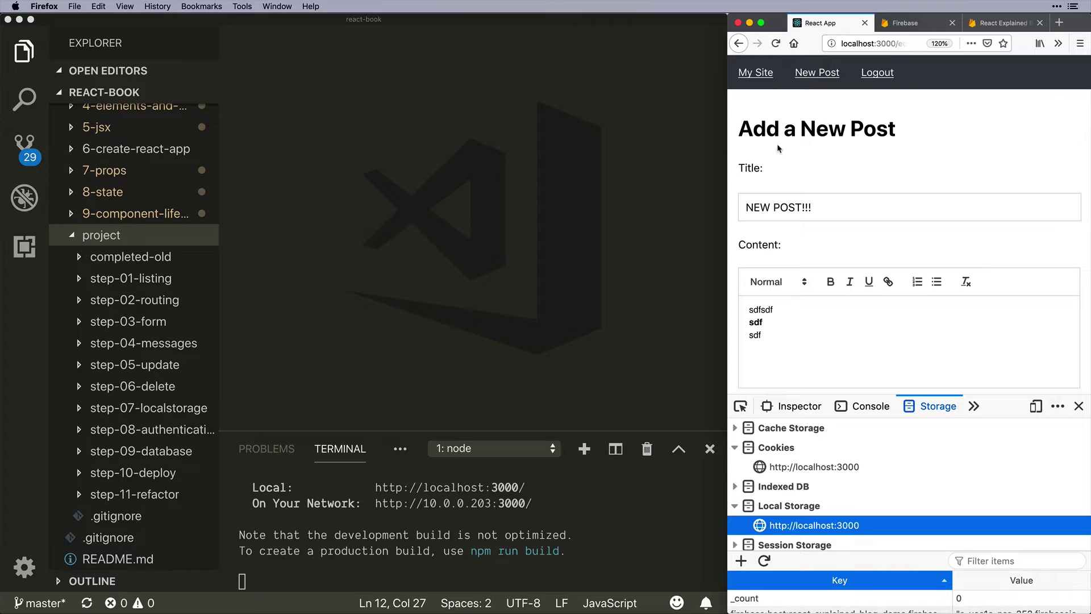
click(762, 73)
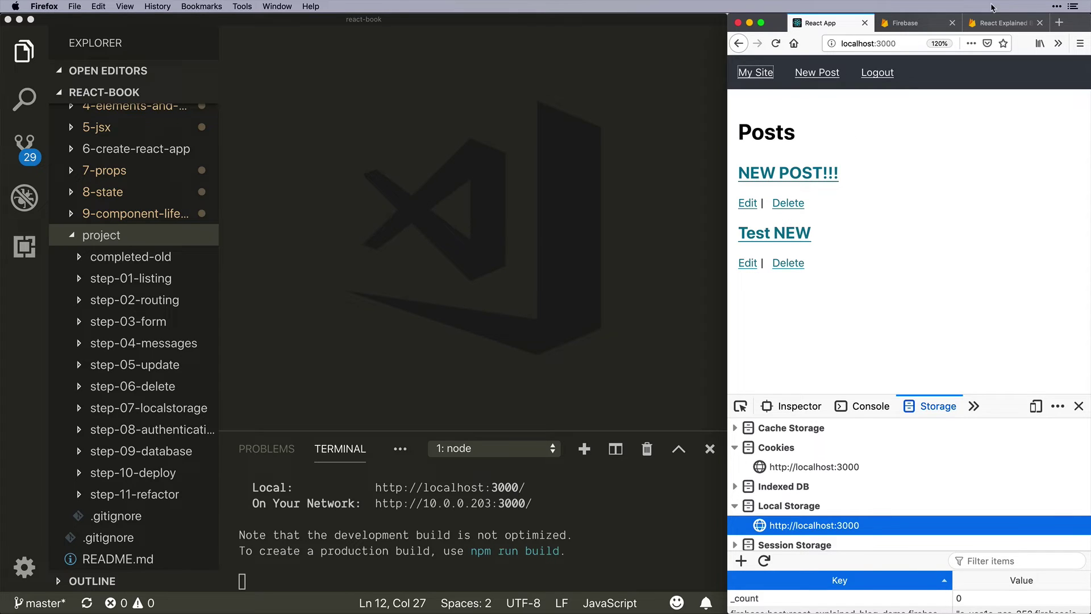
Rename the second post to 'Test EDIT' in the Firebase Realtime Database and view the update.
click(998, 23)
double_click(865, 363)
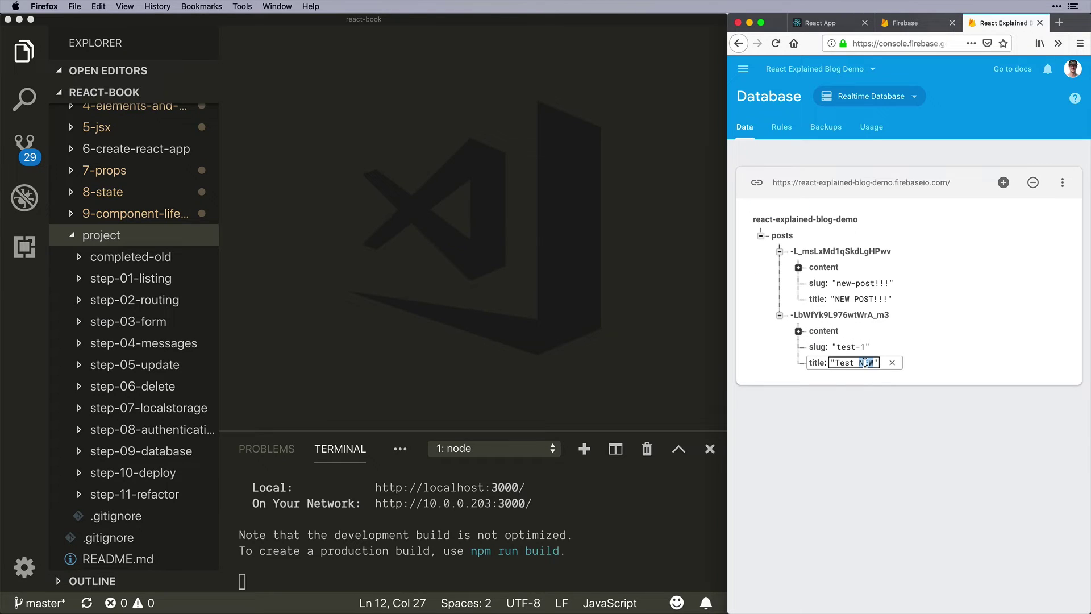
text(EDIT)
key(Return)
click(821, 23)
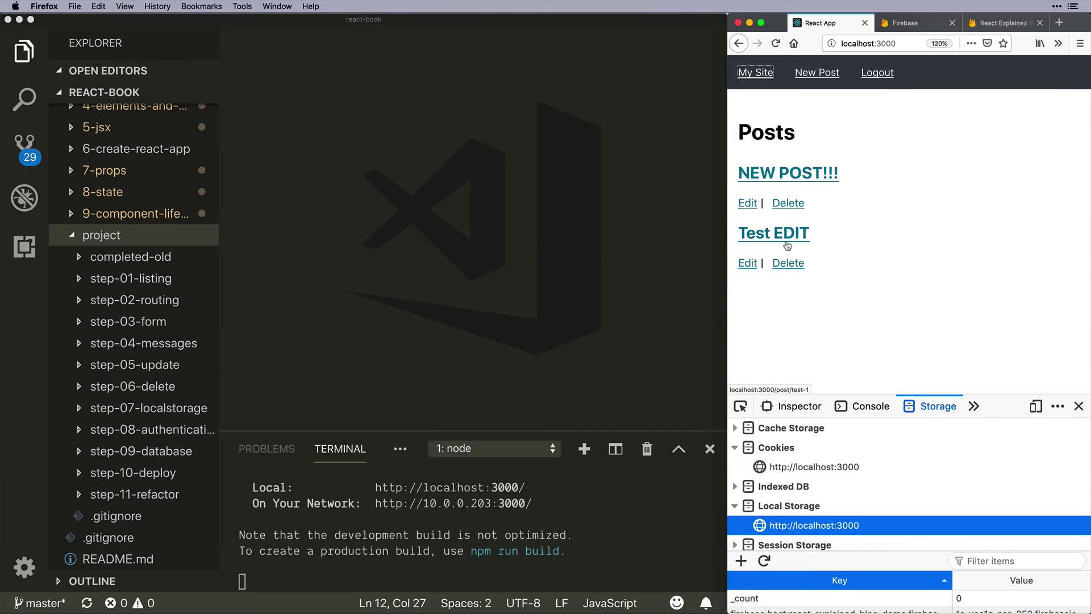
Open Test EDIT, then start a new post whose first content line 'sdsdf' is bold.
click(803, 236)
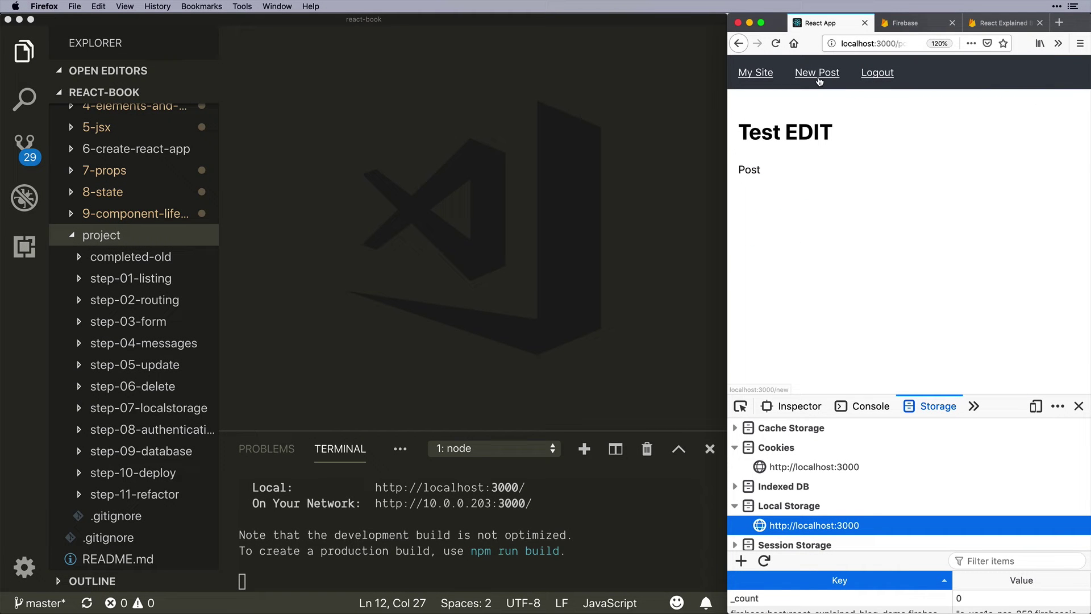
click(819, 80)
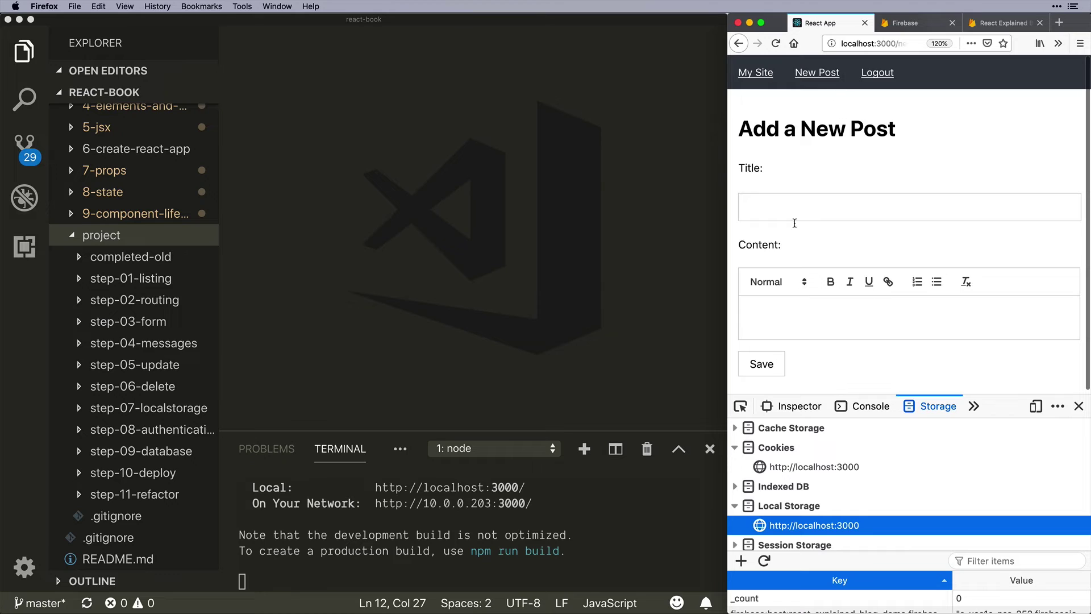
click(788, 307)
text(sdsdf)
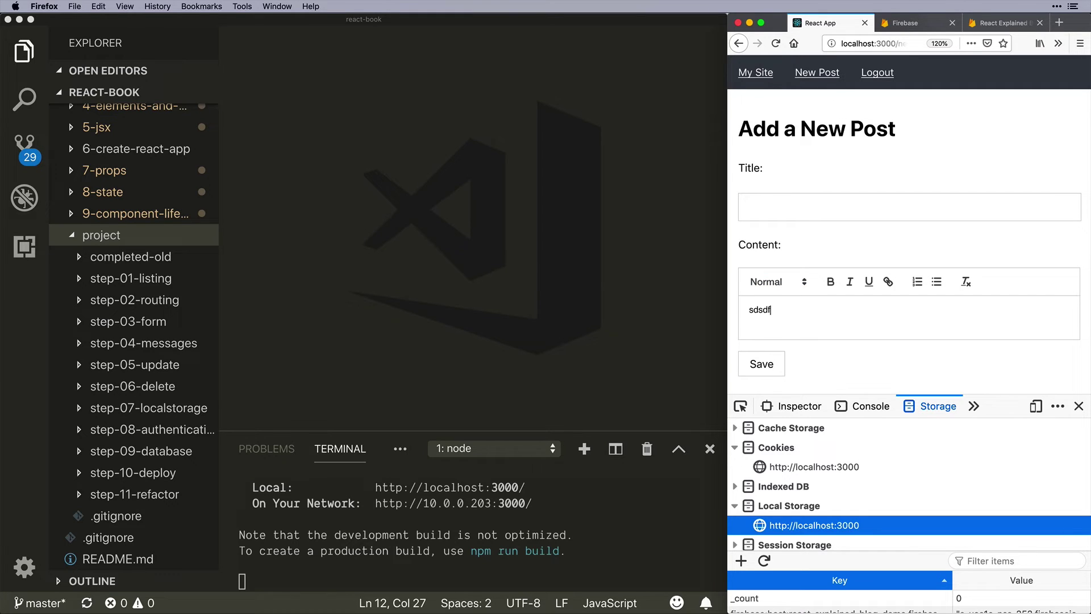
key(super+a)
key(super+b)
key(Right)
key(Return)
Add a second content line 'sdfsd' formatted italic without bold.
text(sdfsd)
key(shift+Home)
key(super+i)
key(super+b)
Dismiss the Title required alert and save the post with the title 'Title'.
click(773, 369)
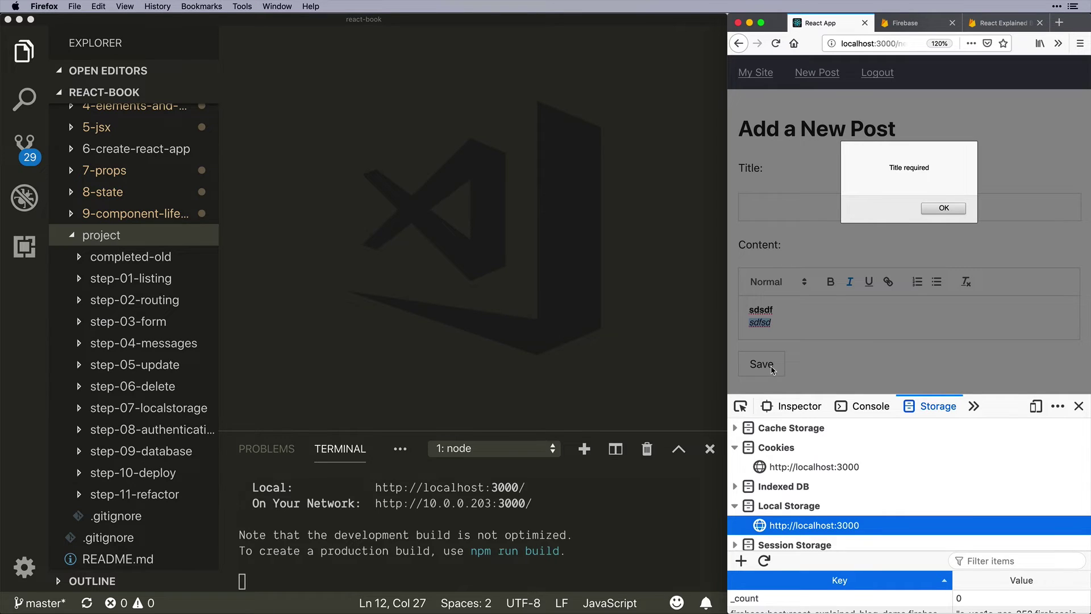
click(941, 209)
text(Title)
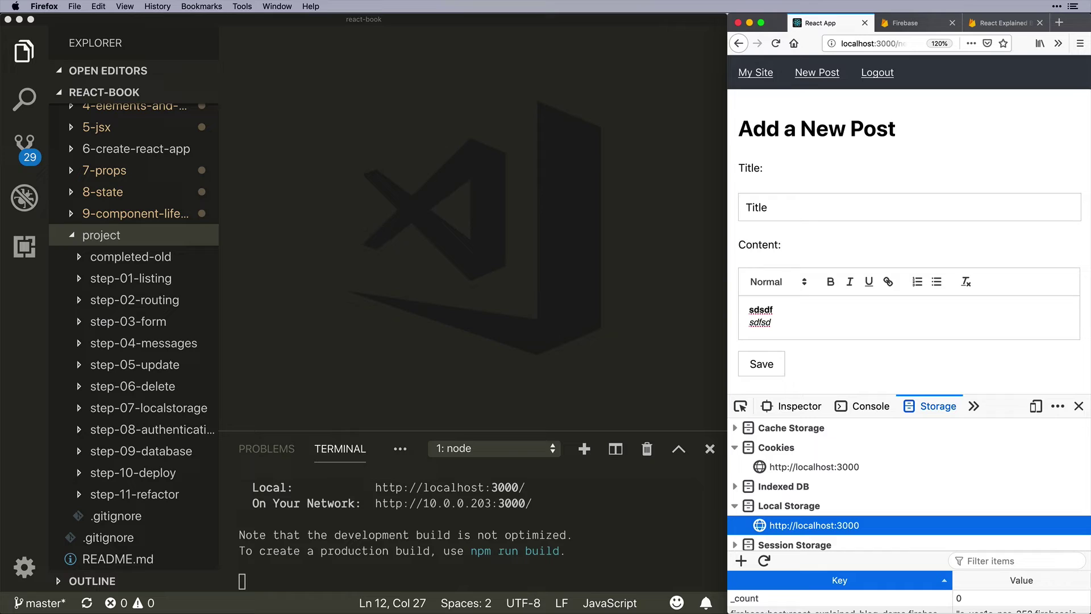
click(756, 359)
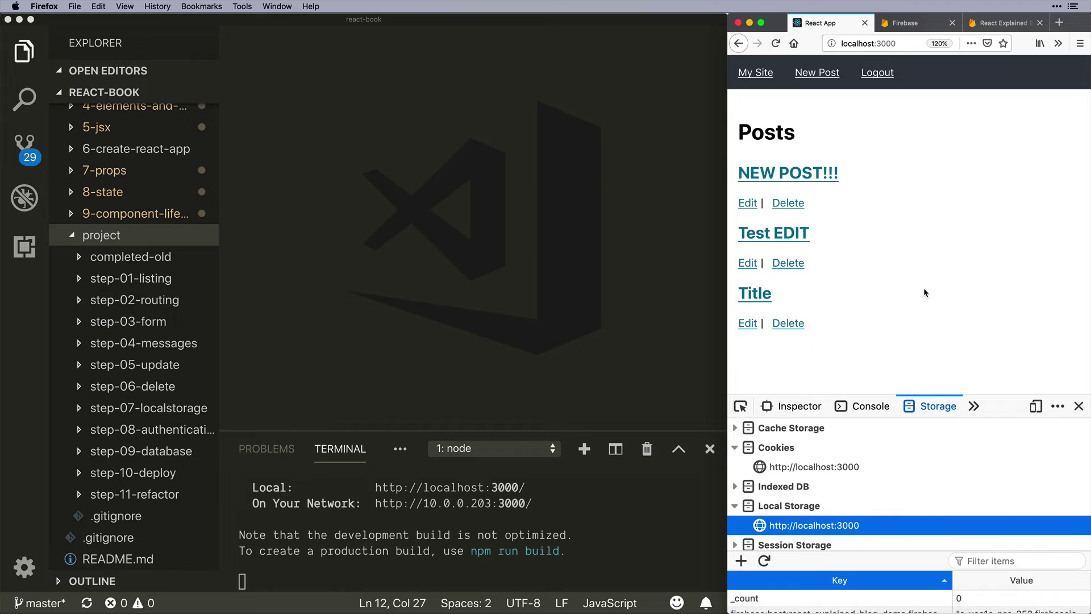
Open the NEW POST!!! page to see its three content lines, the middle one bold.
click(787, 171)
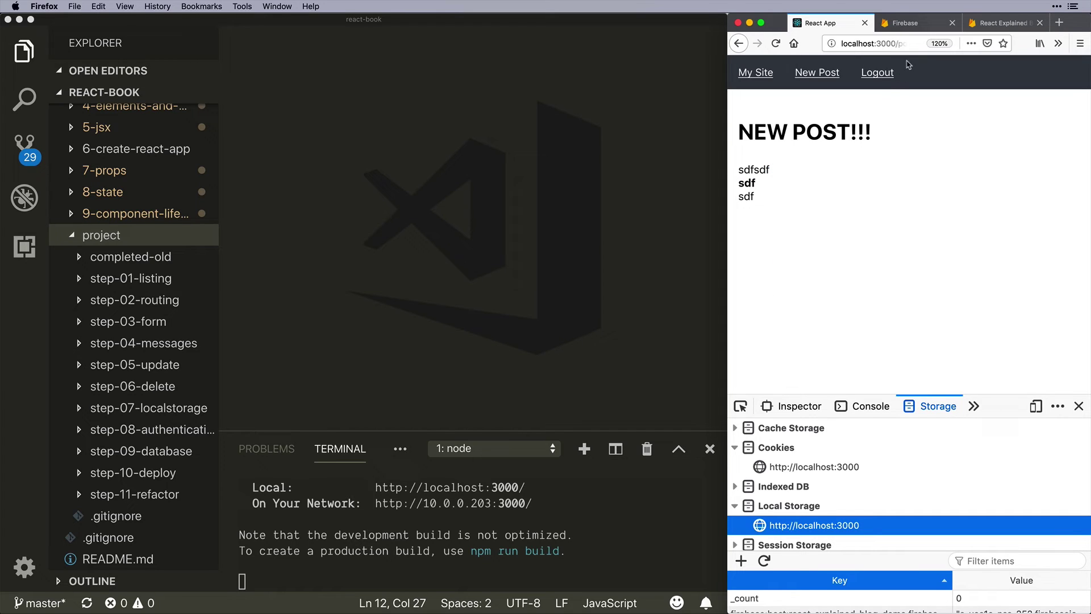
click(905, 45)
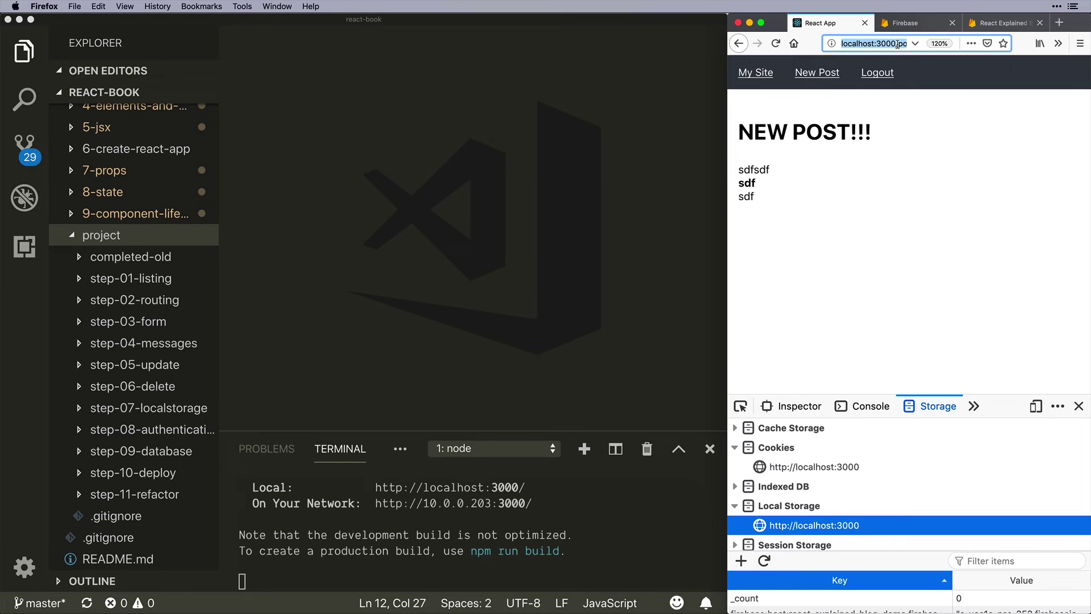
click(810, 142)
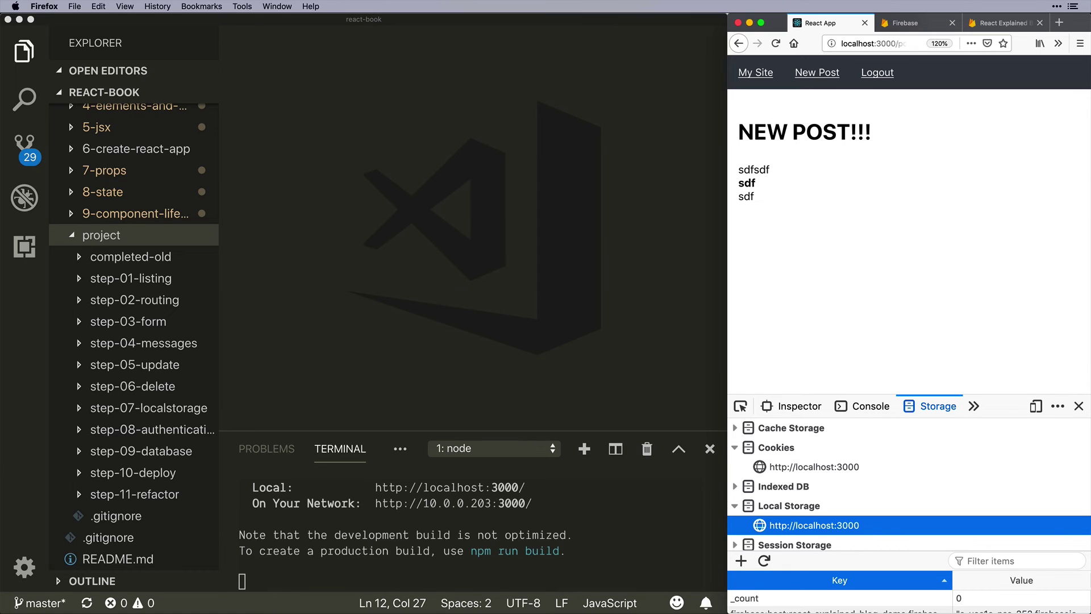
Expand step-11-refactor > src in the Explorer and open App.js.
click(167, 495)
scroll(167, 494, down, 5)
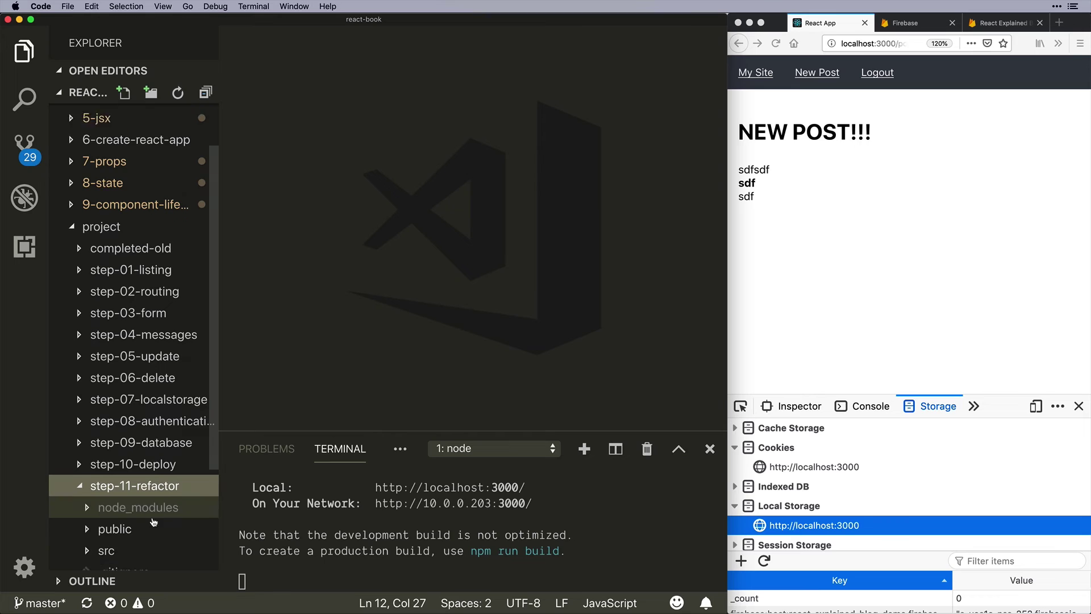
click(125, 409)
scroll(126, 412, down, 6)
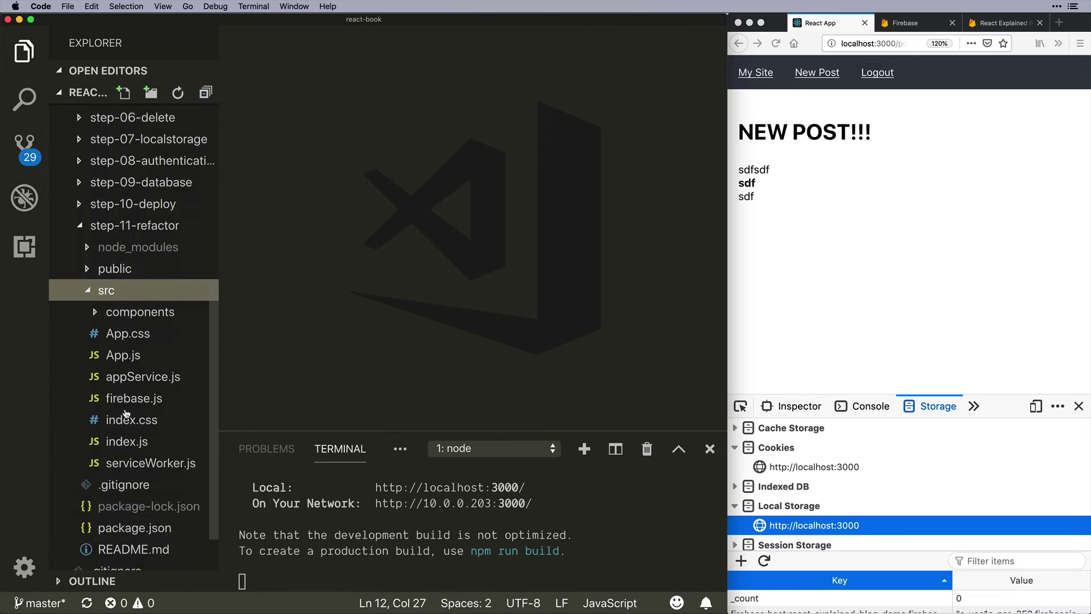
click(141, 301)
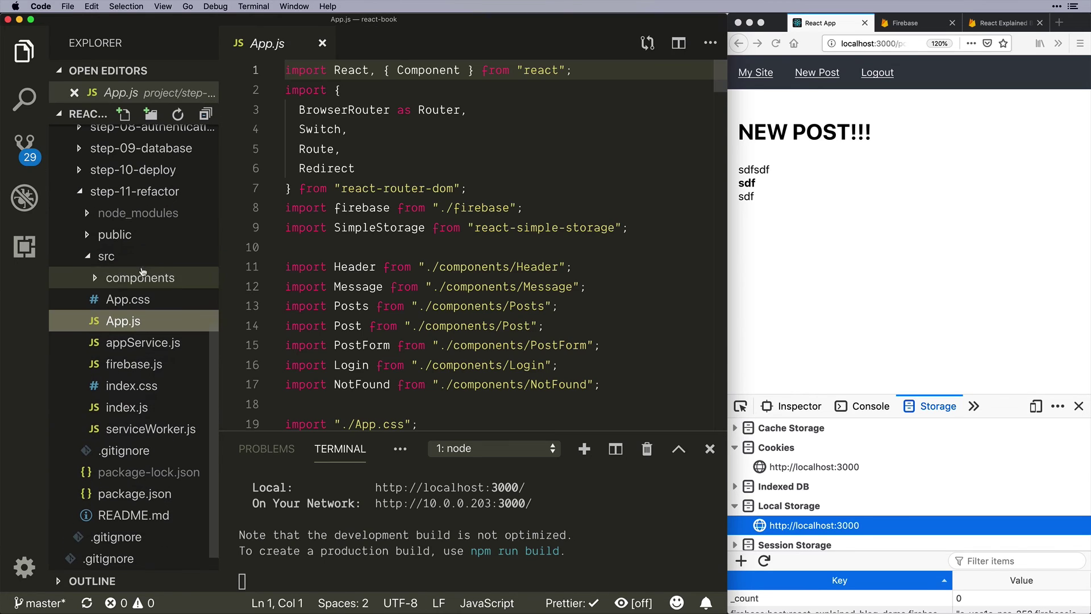
Read through components/Header.js, then collapse the components folder and close the file.
click(145, 274)
scroll(145, 320, down, 4)
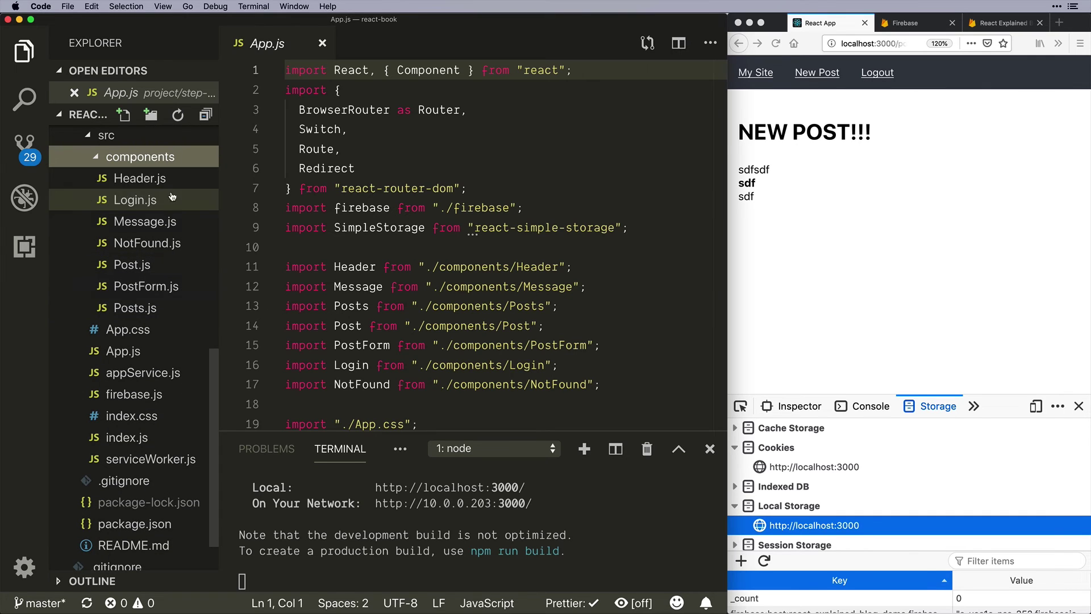
click(170, 183)
double_click(356, 130)
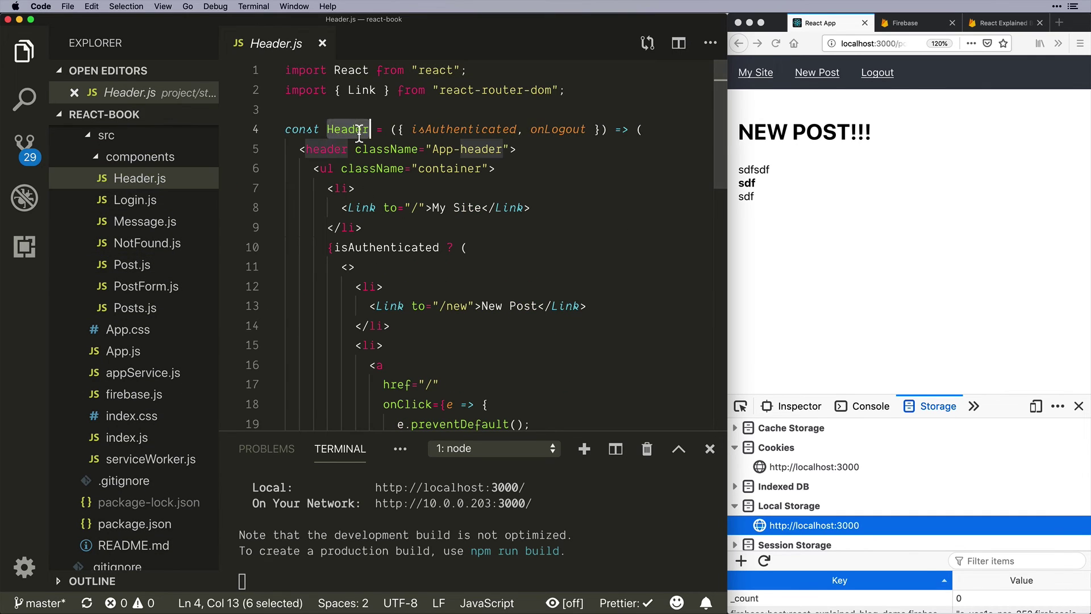
scroll(435, 234, down, 2)
scroll(434, 234, down, 10)
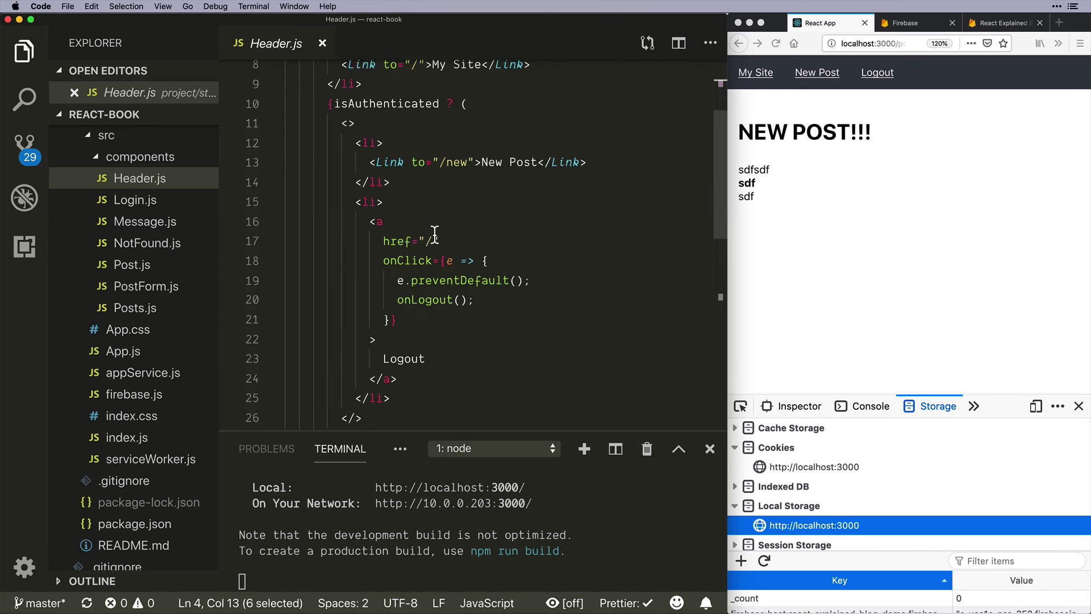
scroll(434, 235, up, 10)
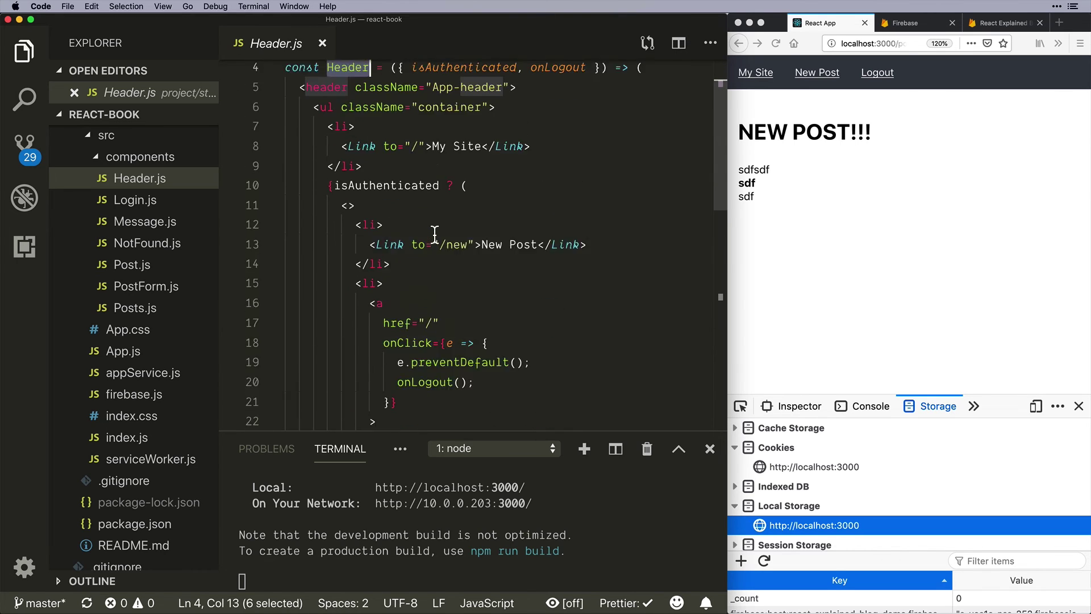
click(208, 157)
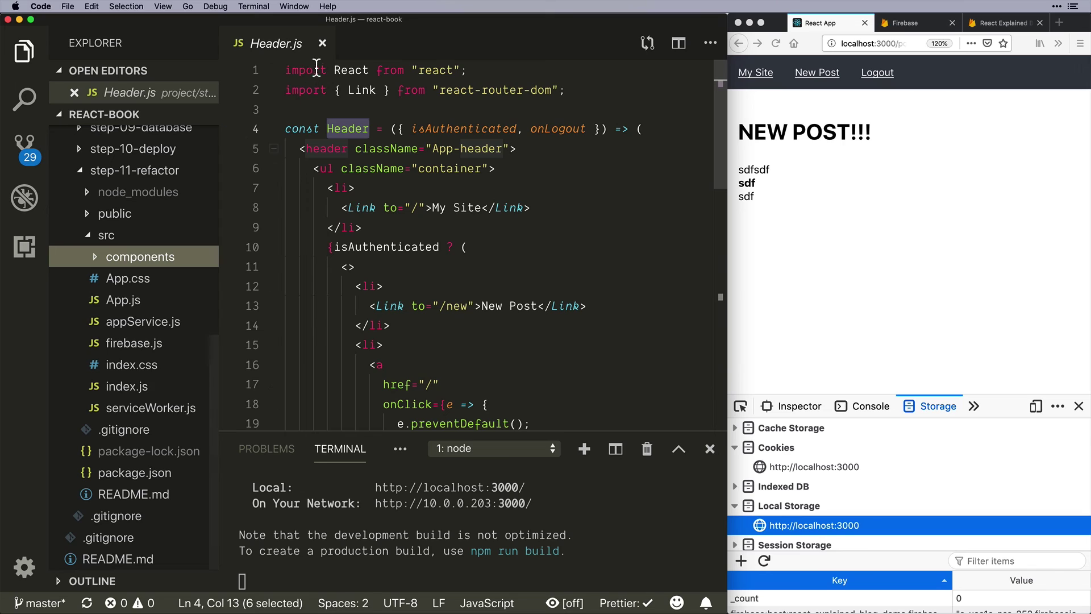
key(super+w)
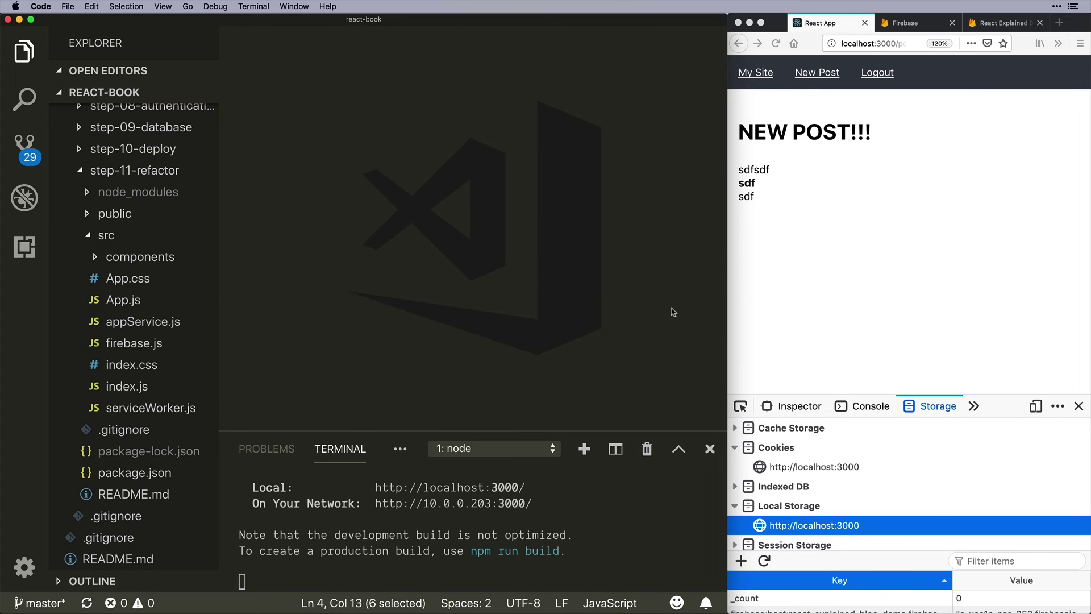
Switch to Firefox and back, then collapse the step-11-refactor folder in the Explorer.
click(811, 314)
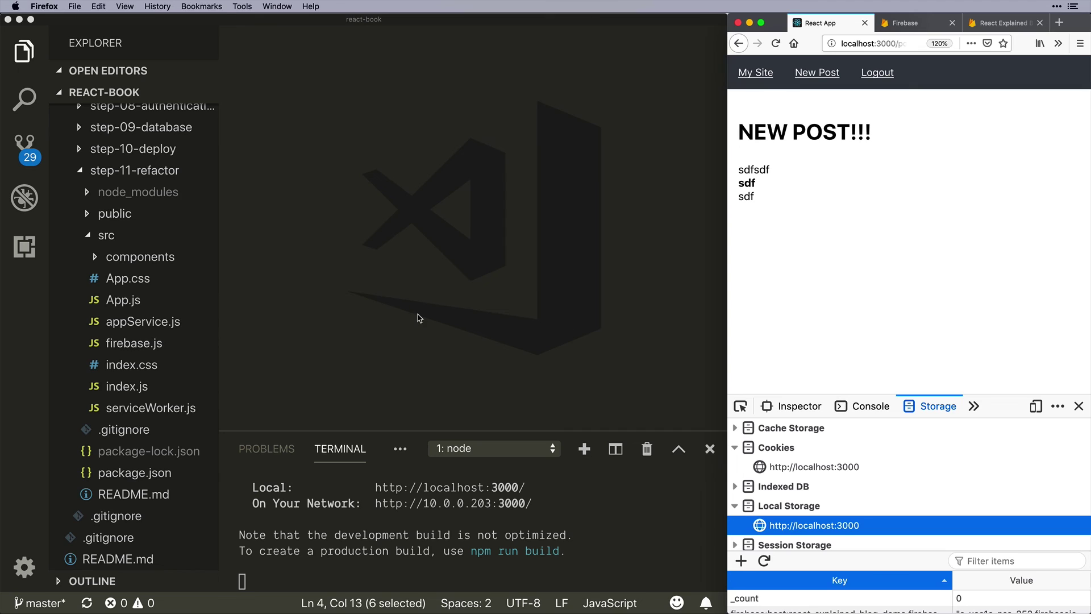
click(419, 318)
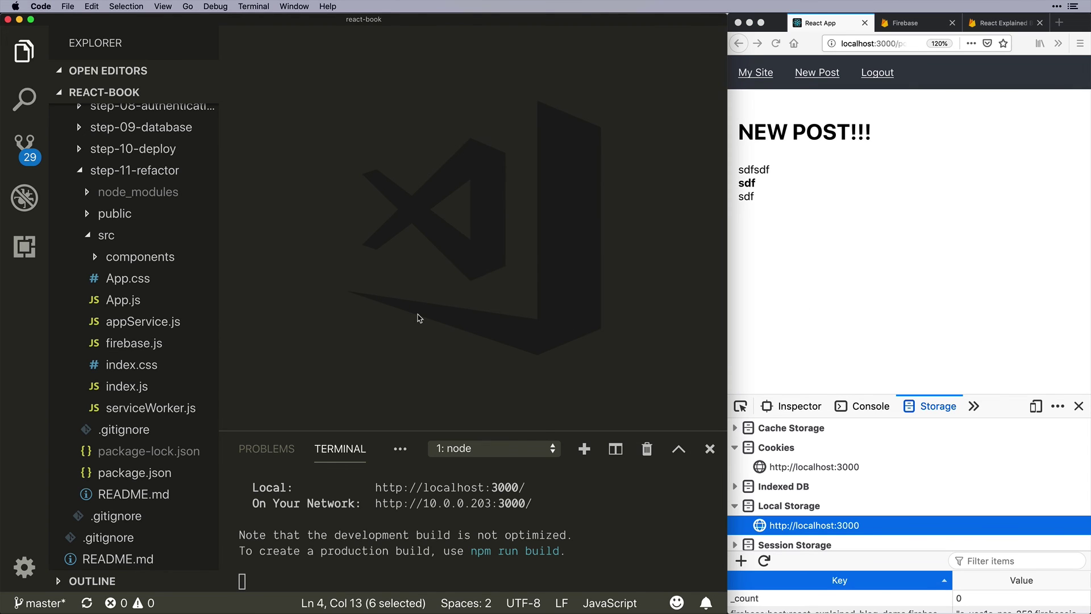
click(135, 169)
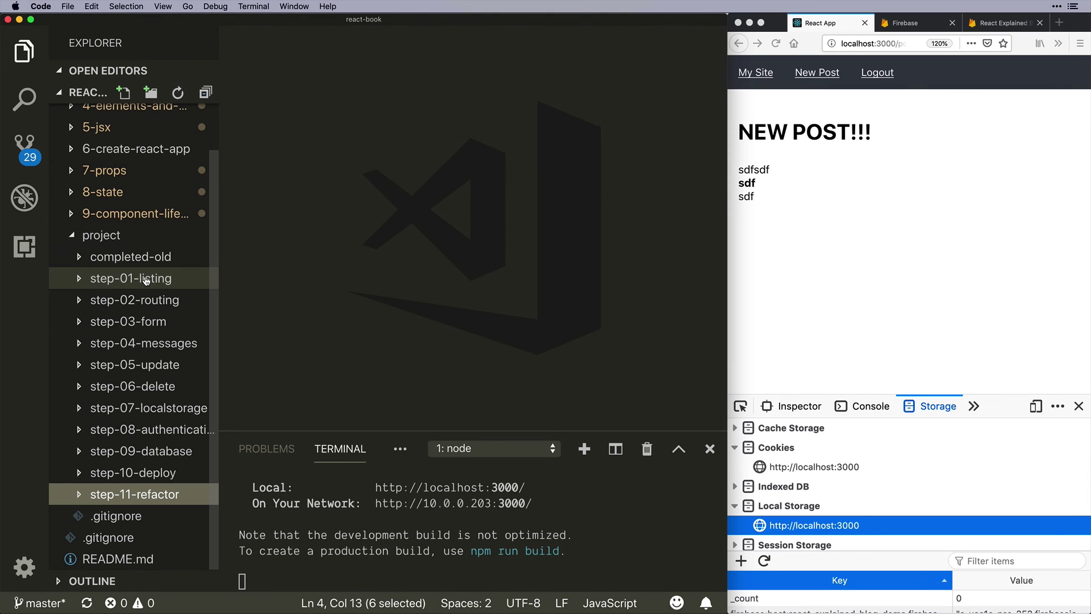
click(336, 331)
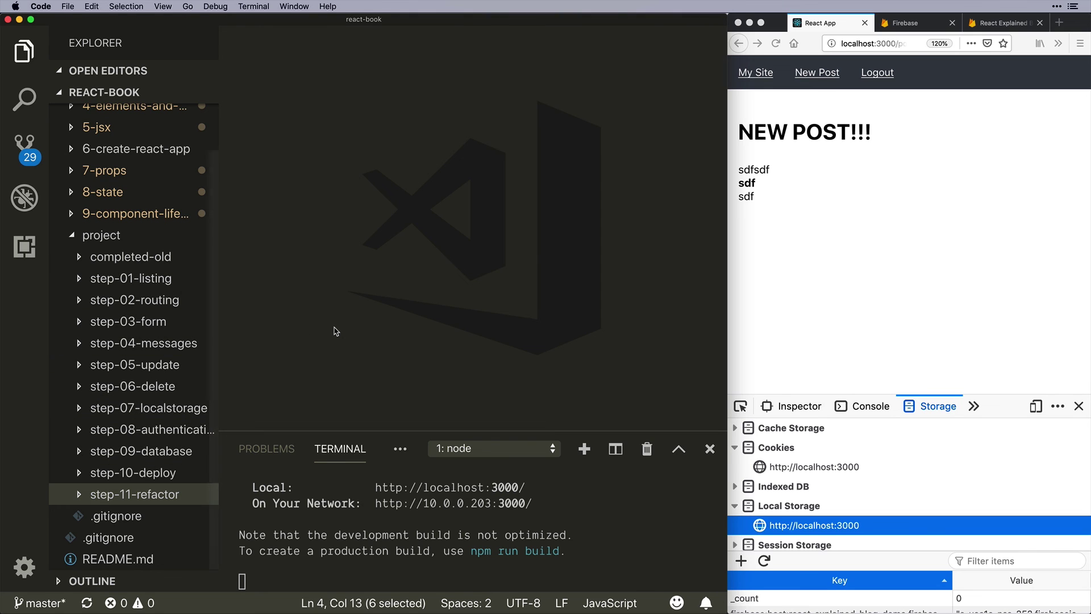